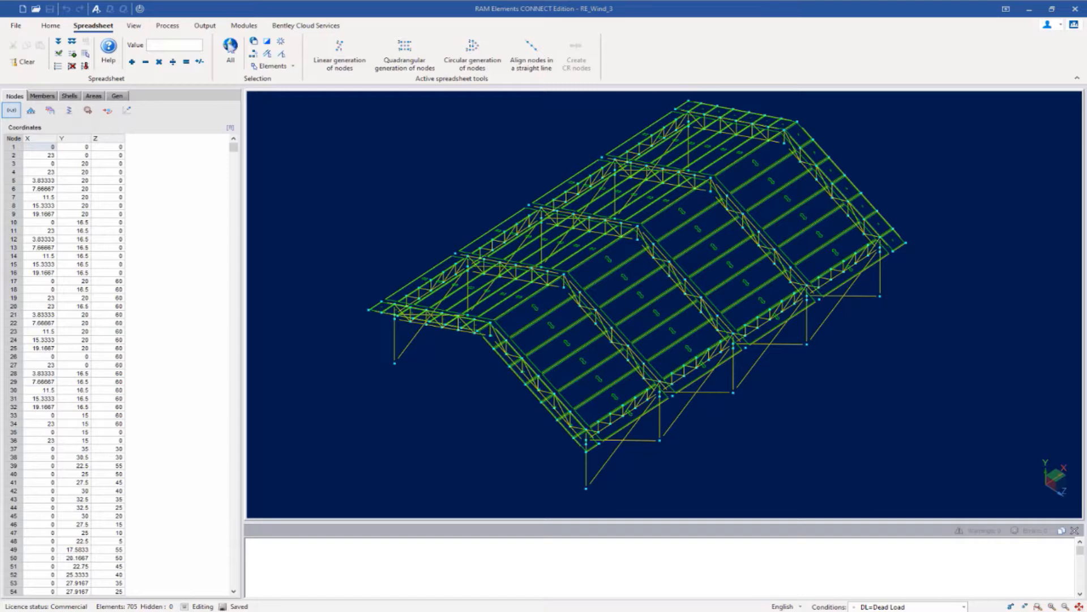
# - Check the load condition list without changing it, then bring up the wind load definitions
pyautogui.click(965, 607)
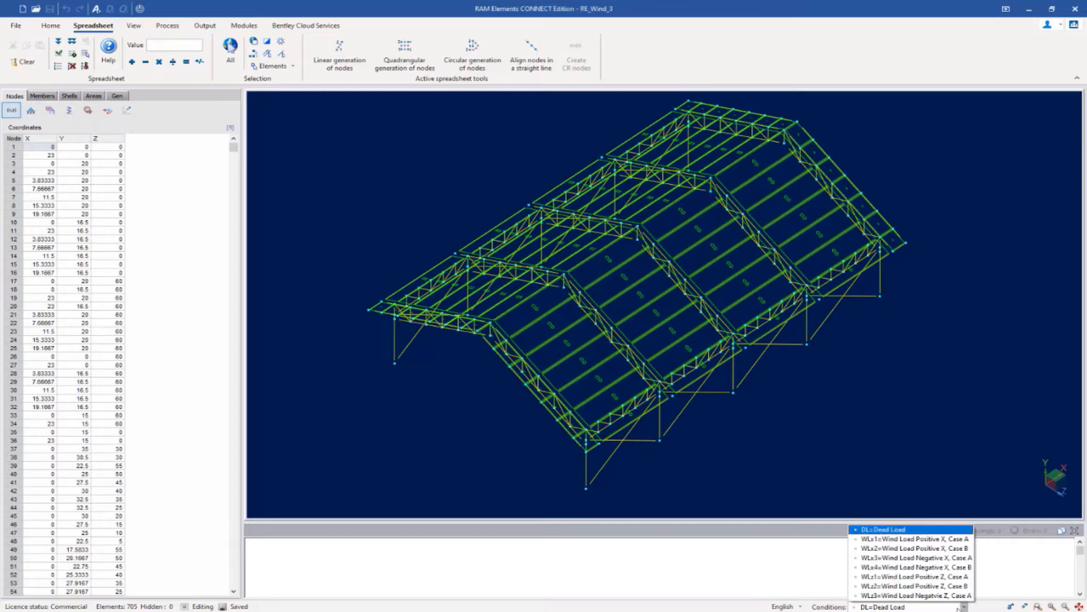
pyautogui.click(725, 559)
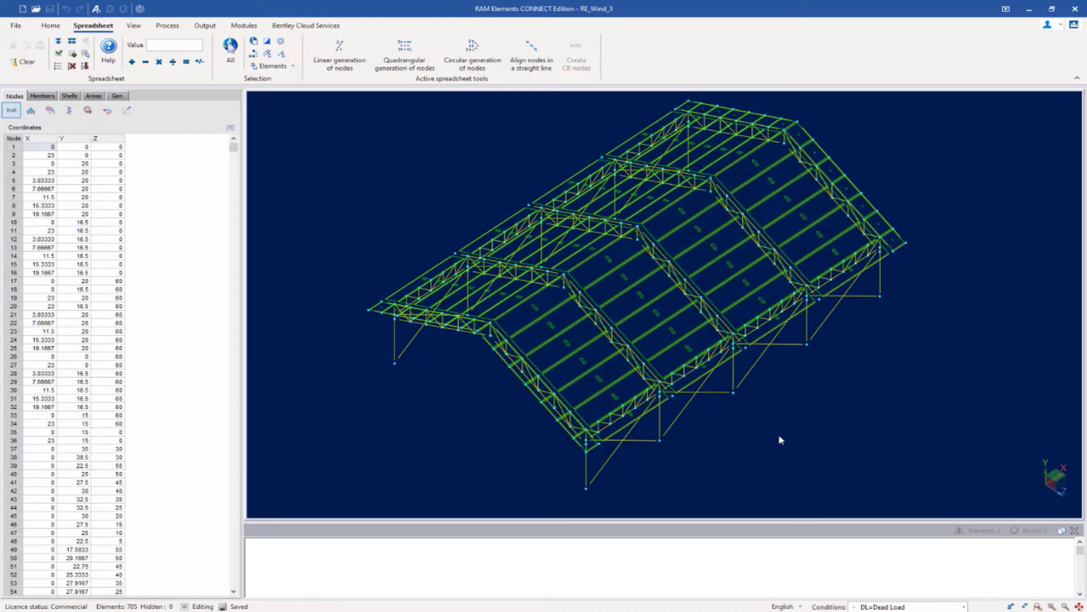
pyautogui.click(56, 28)
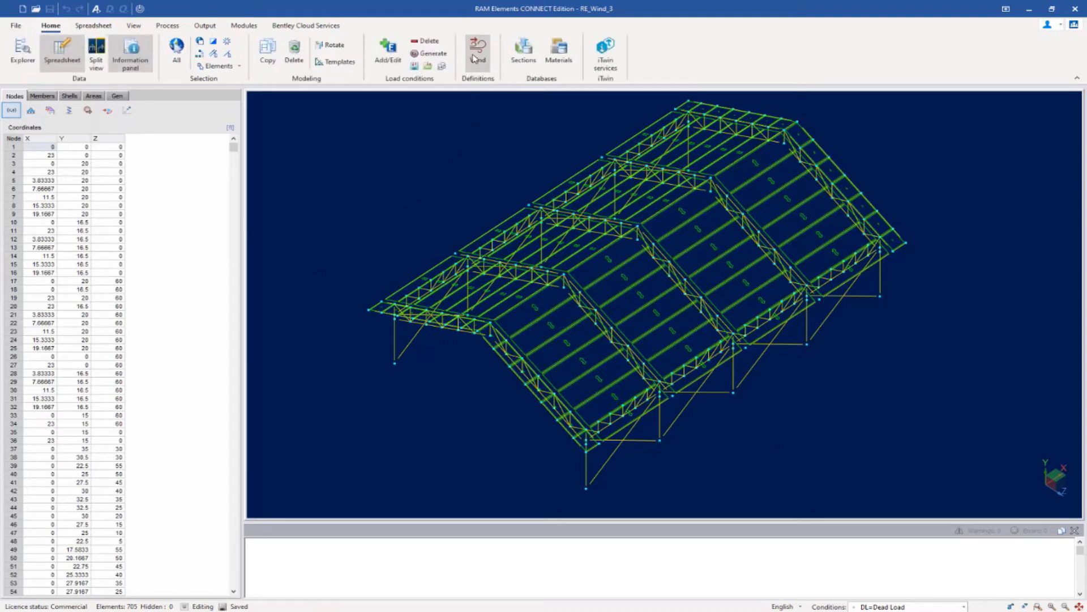
pyautogui.click(474, 58)
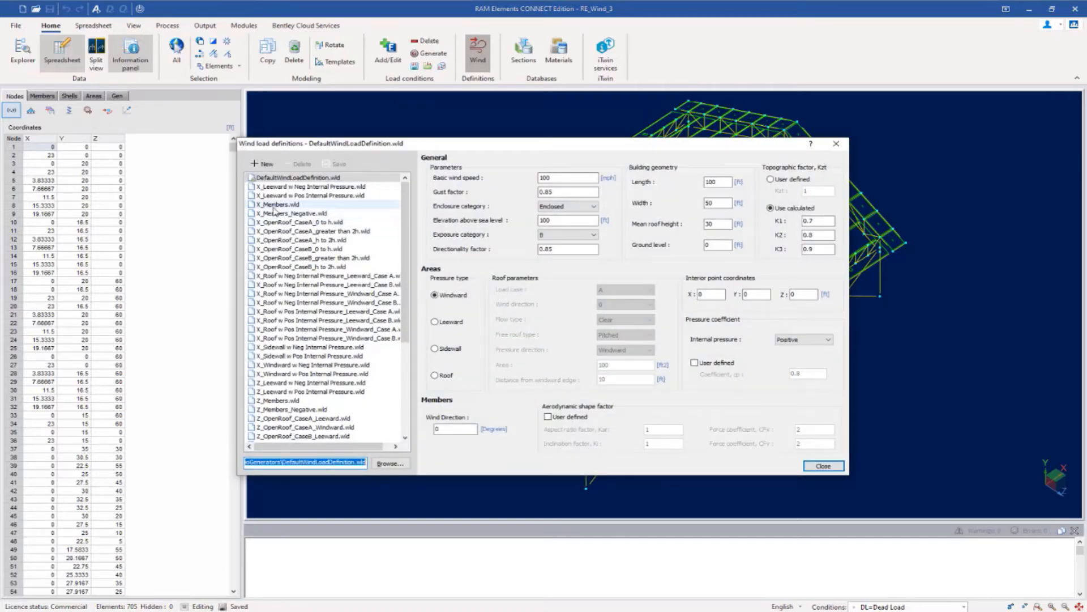
# - Compare the X_Members and X_Members_Negative wind definitions
pyautogui.click(275, 205)
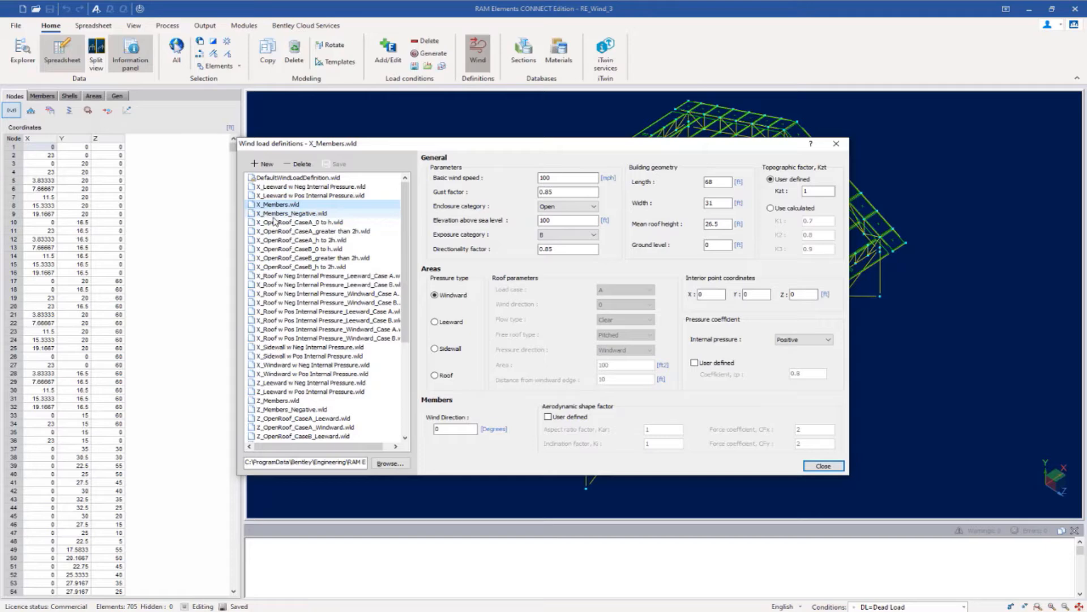
pyautogui.click(273, 215)
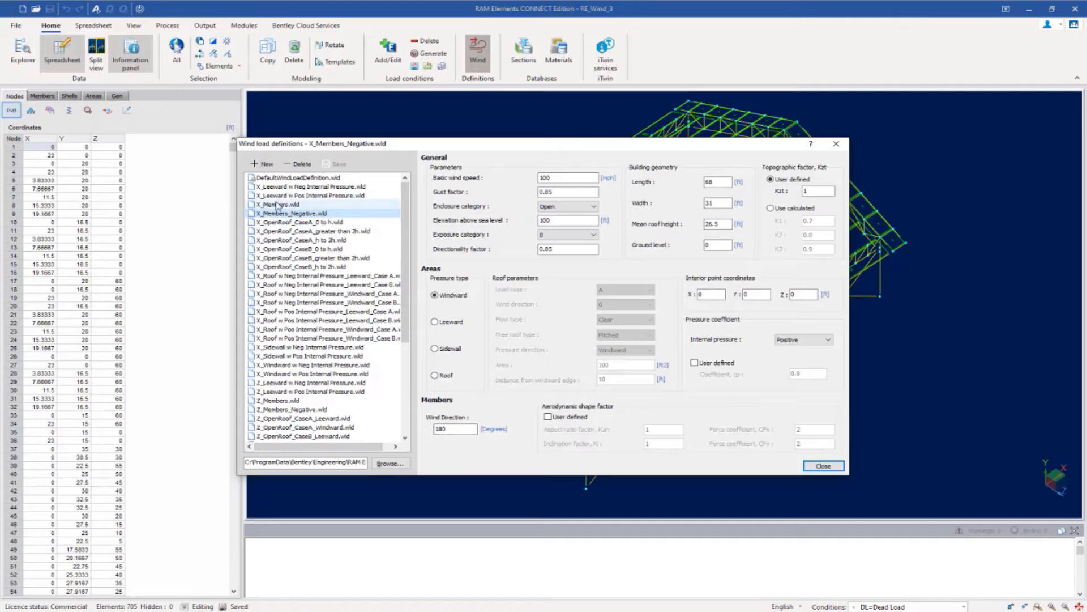
pyautogui.click(278, 204)
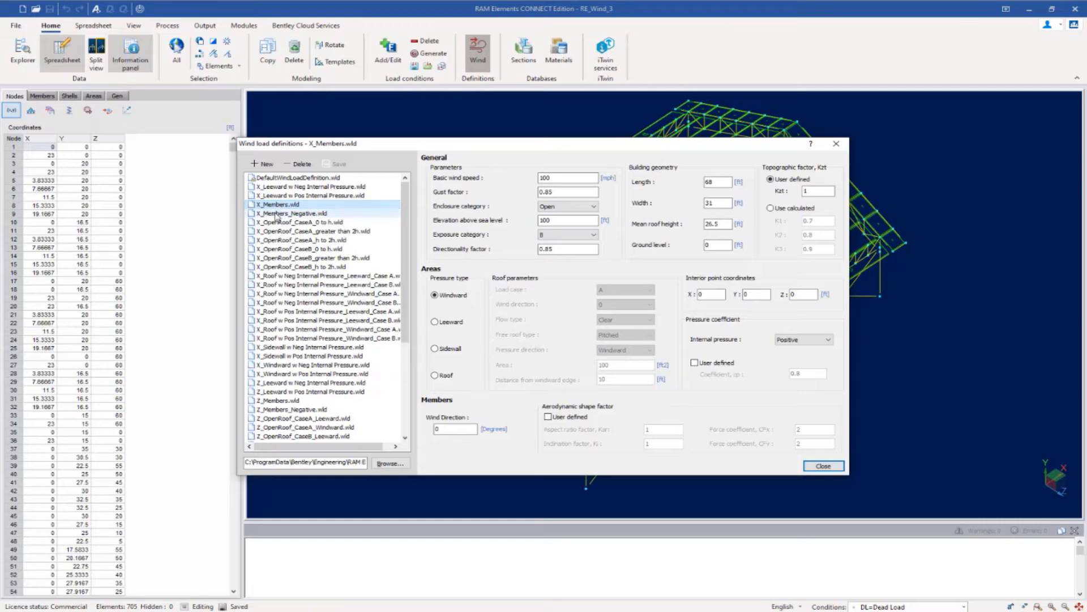
pyautogui.click(277, 214)
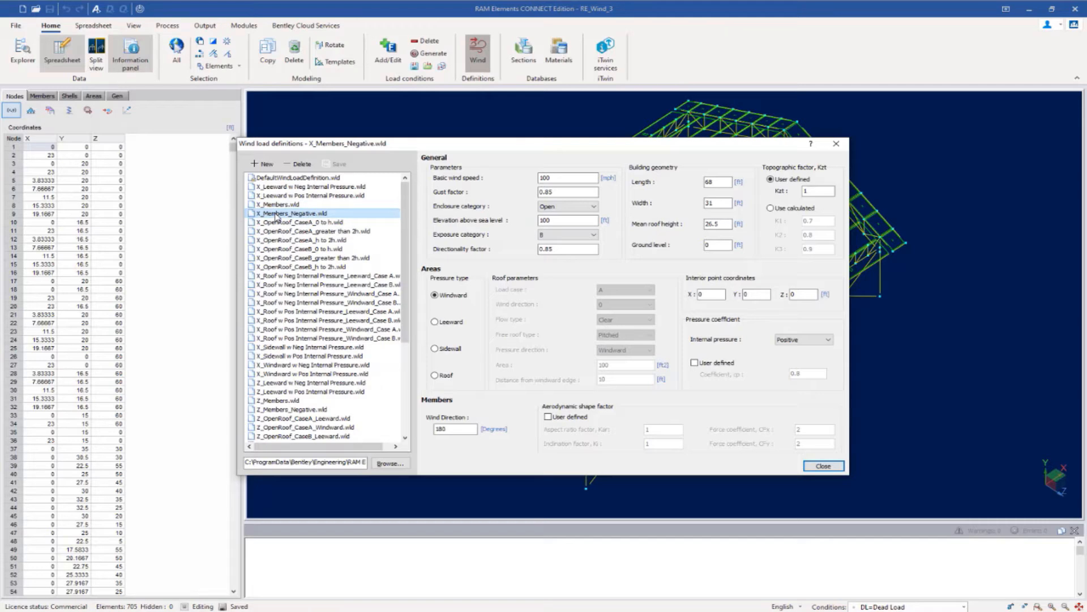
# - View the Z_Members, Z_Members_Negative and X_OpenRoof_CaseA_0 to h definitions
pyautogui.click(281, 401)
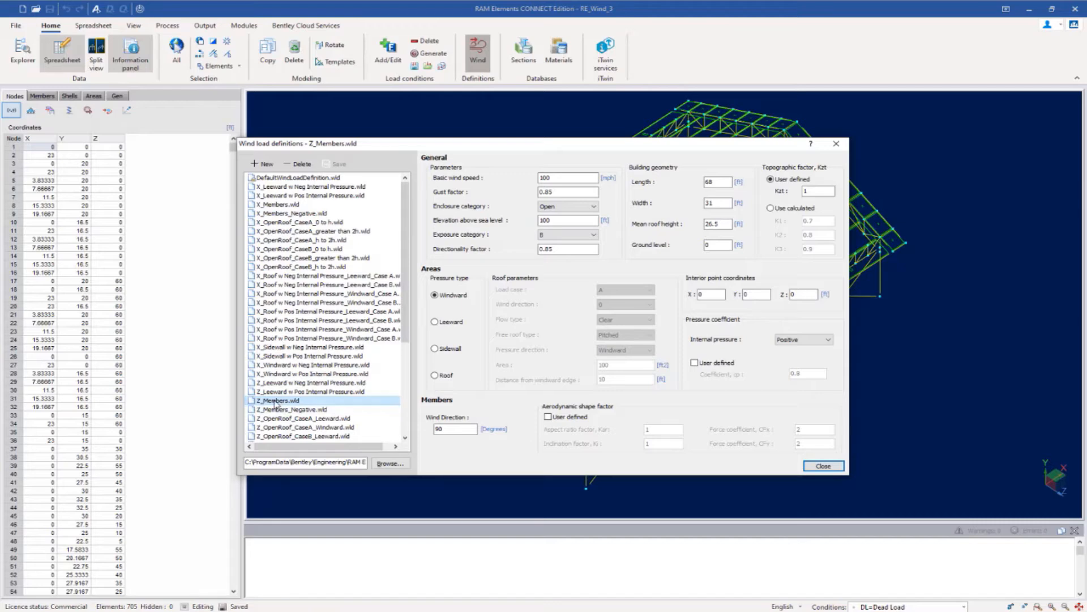
pyautogui.click(276, 411)
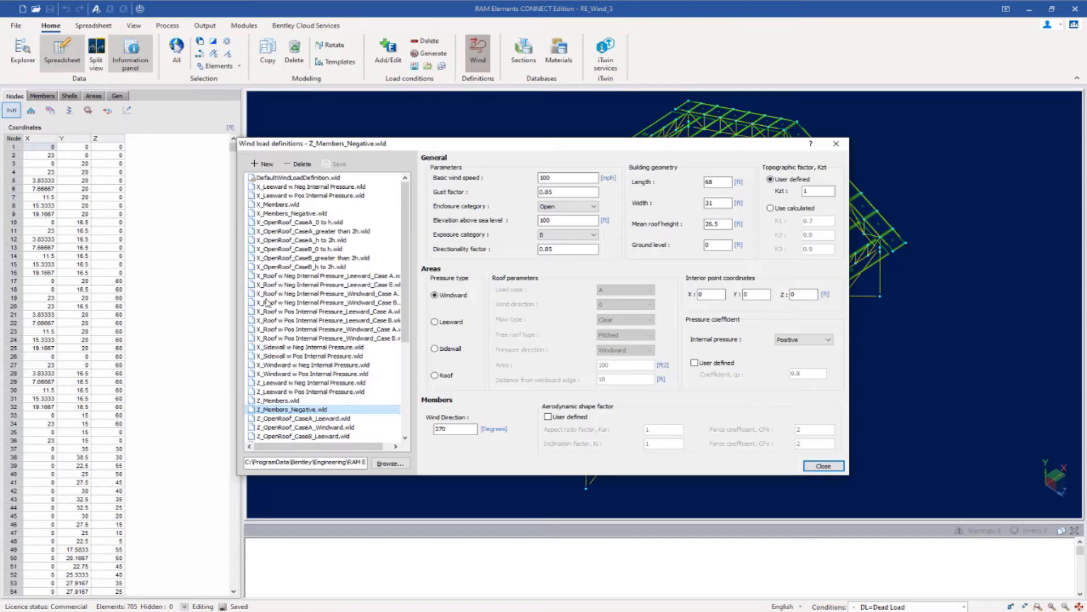
pyautogui.click(283, 224)
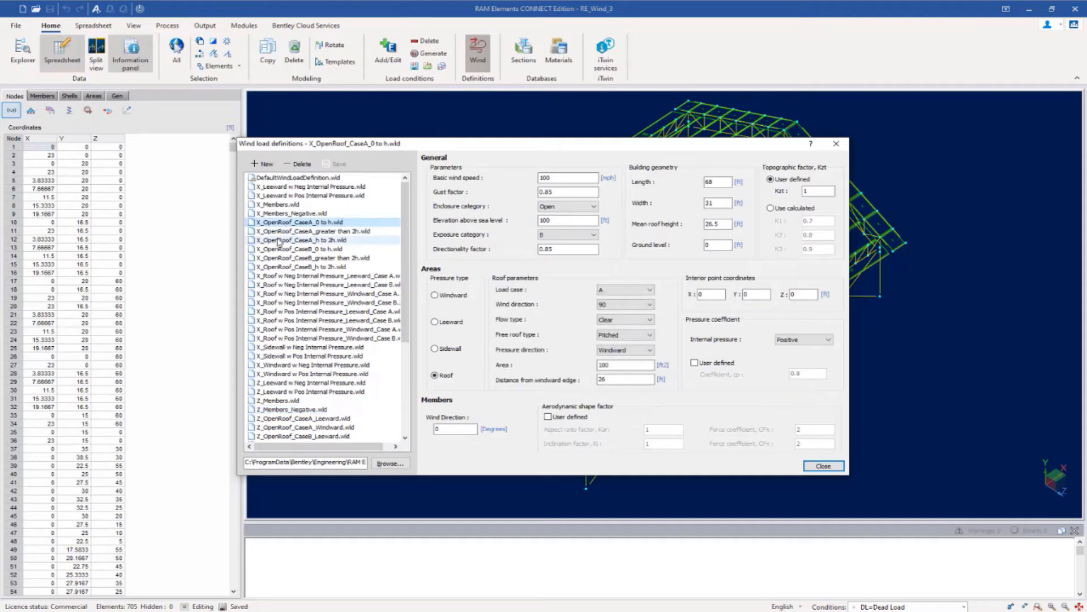
# - Inspect X_OpenRoof Case A and Case B h to 2h and Z_OpenRoof_CaseA_Leeward, then close the dialog
pyautogui.click(280, 240)
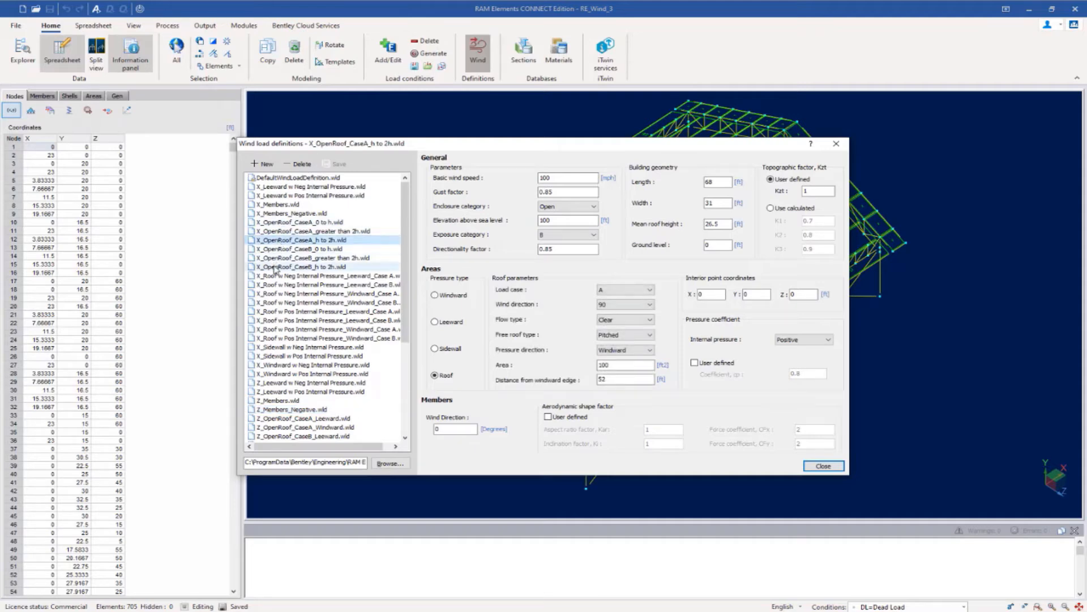
pyautogui.click(275, 266)
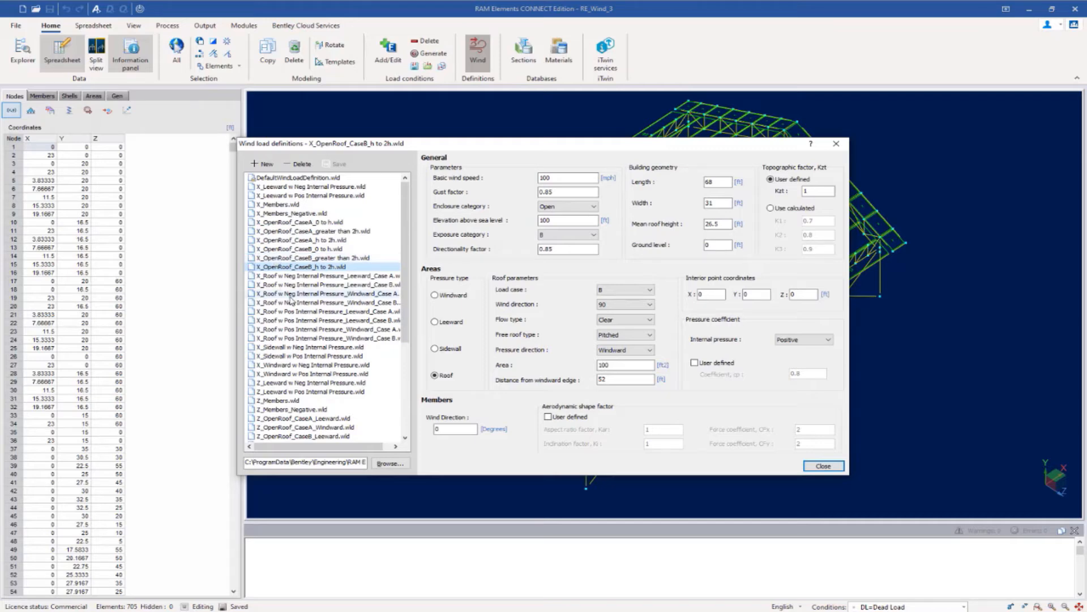
pyautogui.scroll(-2, 308, 374)
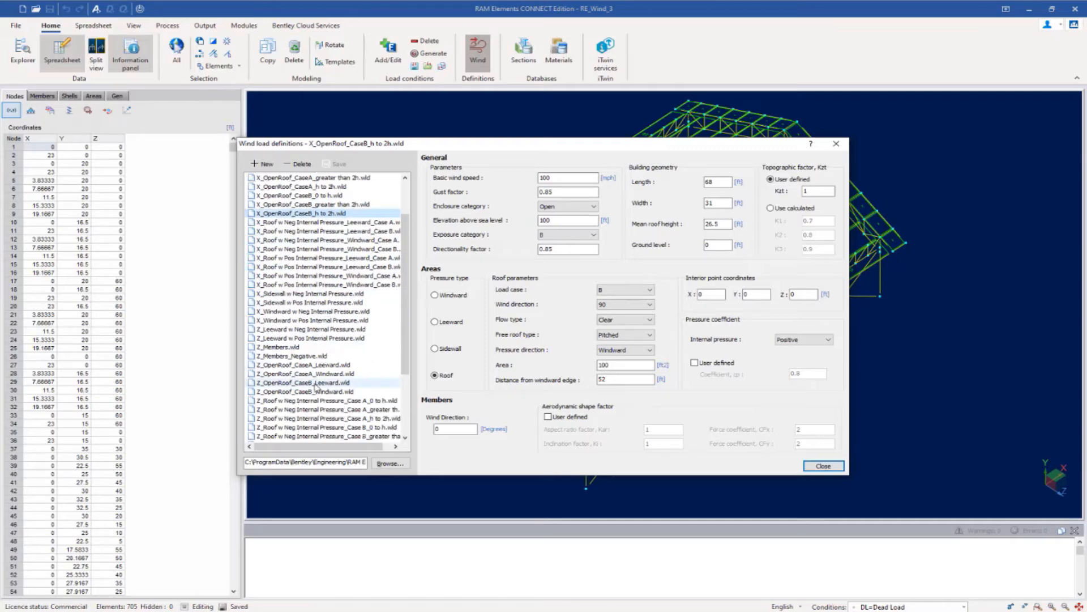
pyautogui.click(293, 365)
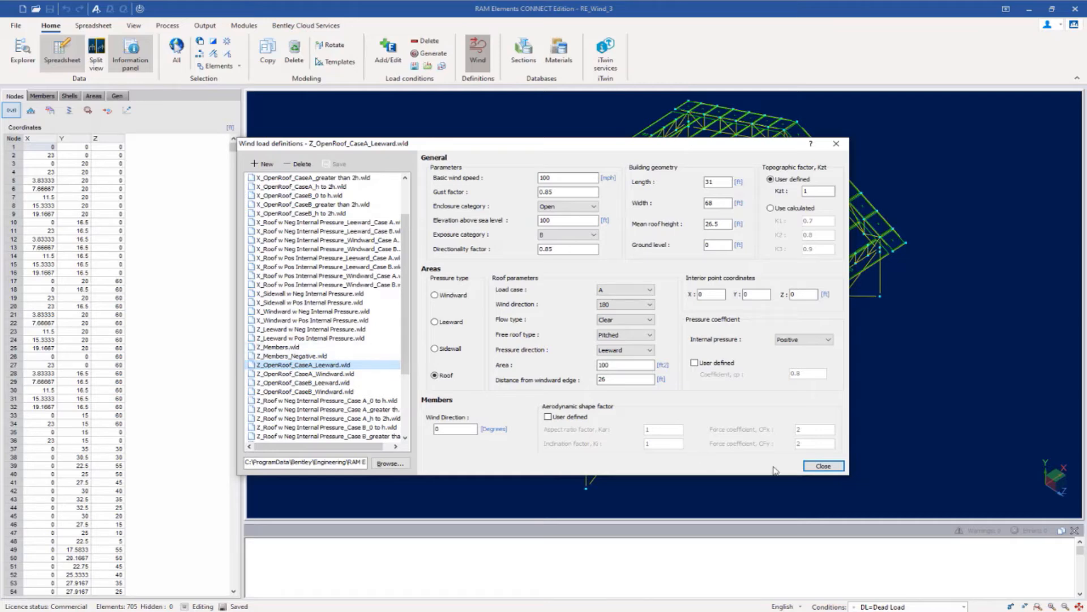
pyautogui.click(823, 466)
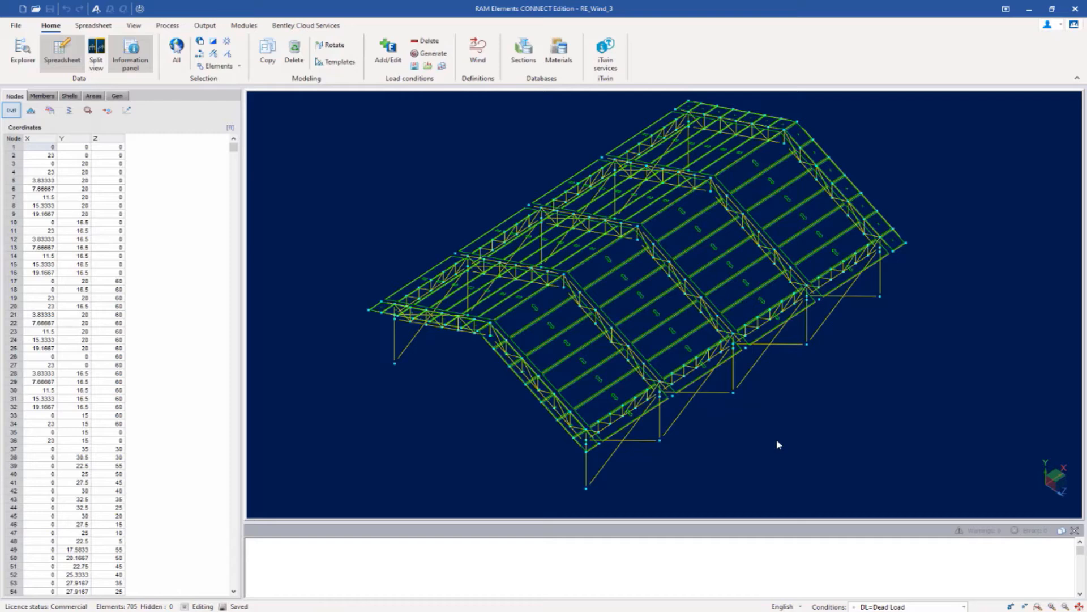
# - Make WLx3 Wind Load Negative X, Case A current and list each member's wind definition
pyautogui.click(963, 607)
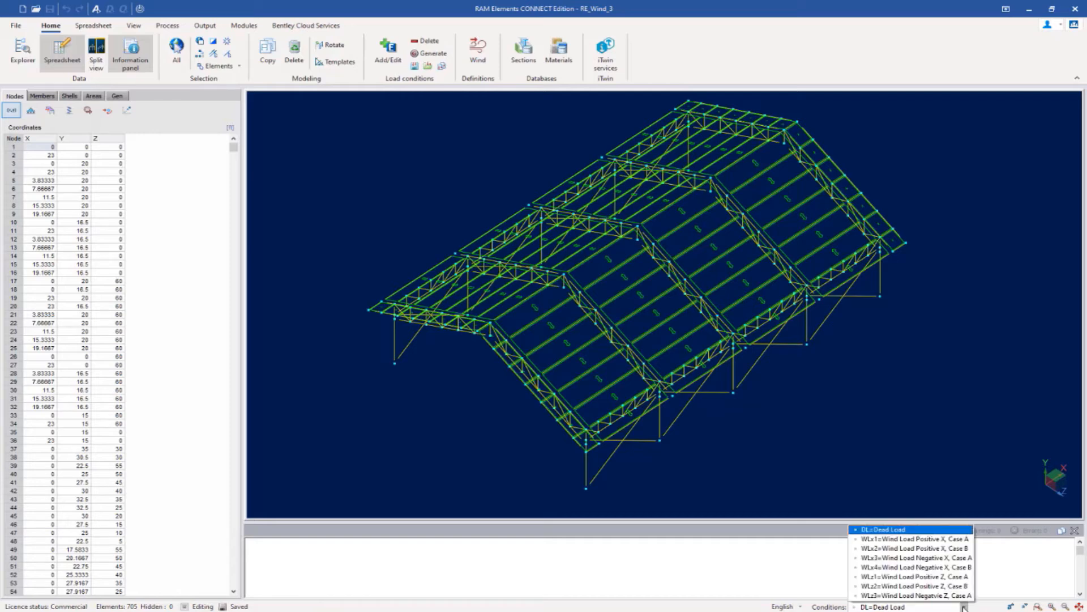
pyautogui.click(904, 558)
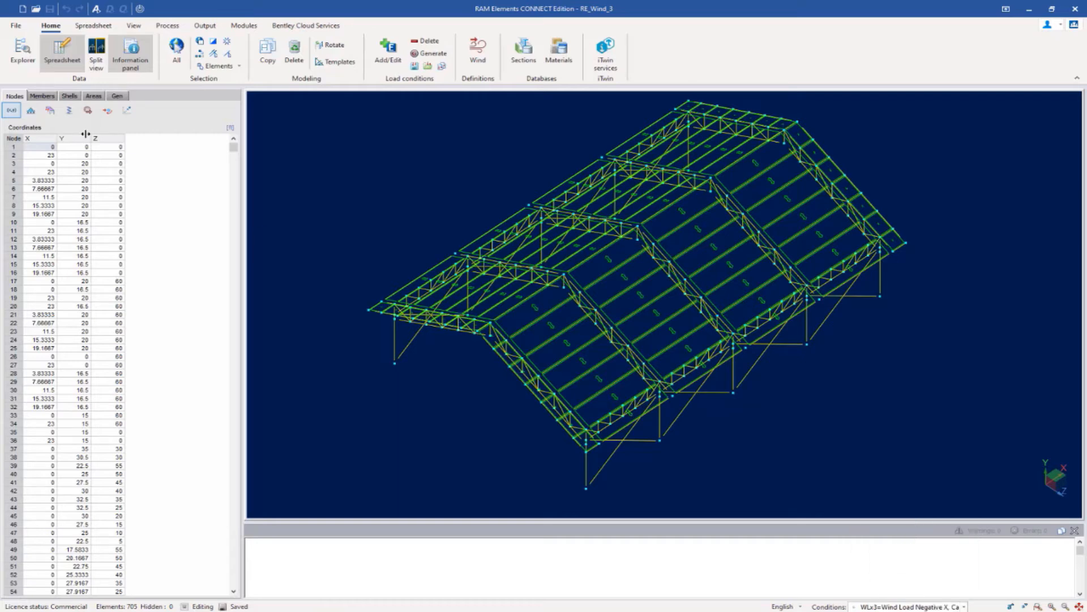
pyautogui.click(43, 96)
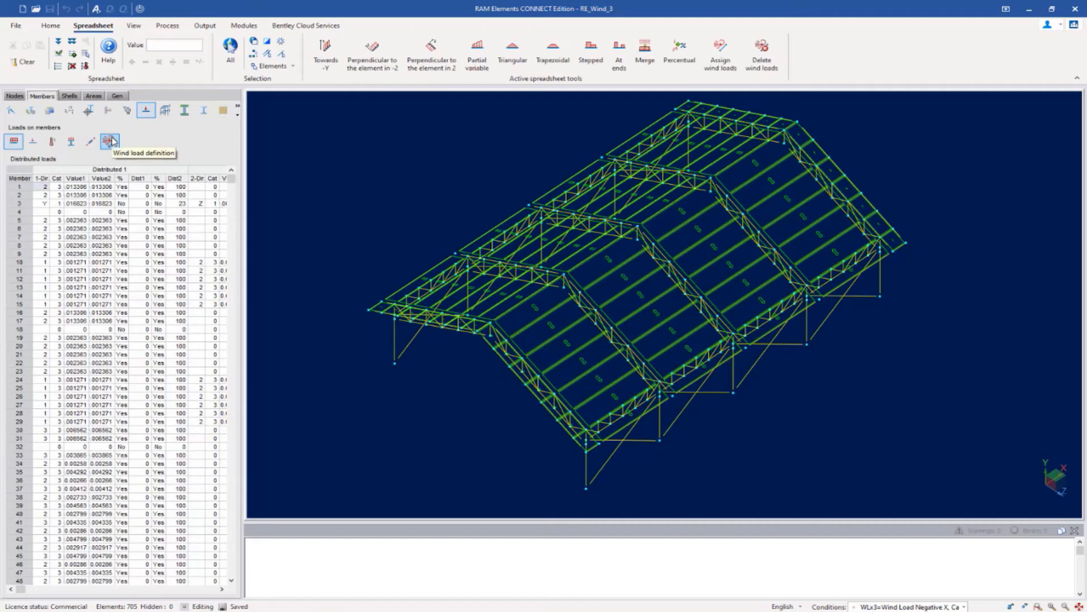
pyautogui.click(110, 141)
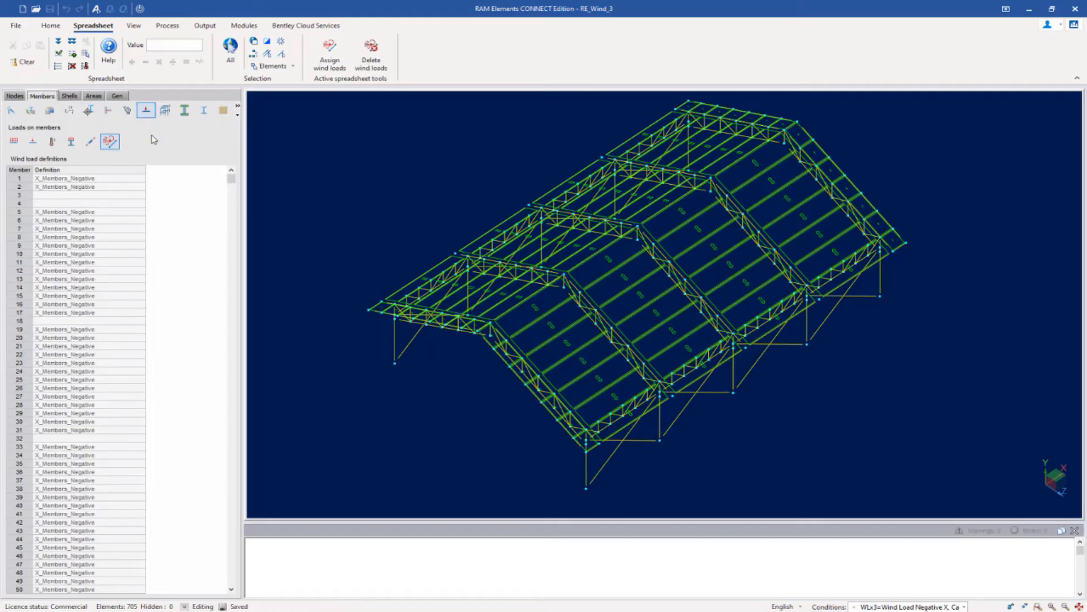
# - Scroll through the member wind assignments, then show the wind definition of each area
pyautogui.scroll(-7, 59, 226)
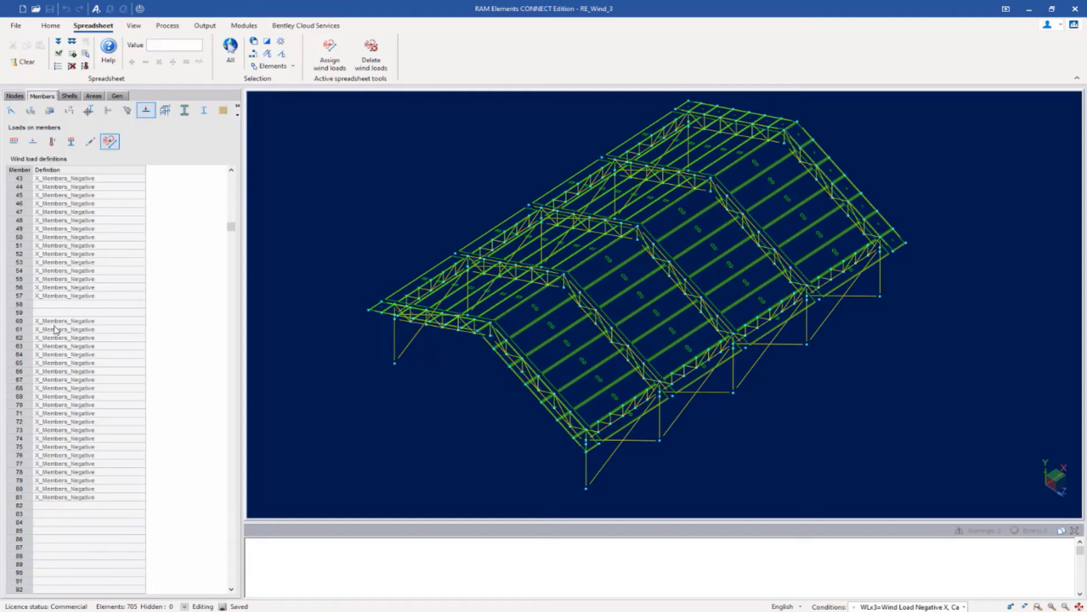
pyautogui.scroll(-1, 57, 326)
pyautogui.scroll(8, 55, 328)
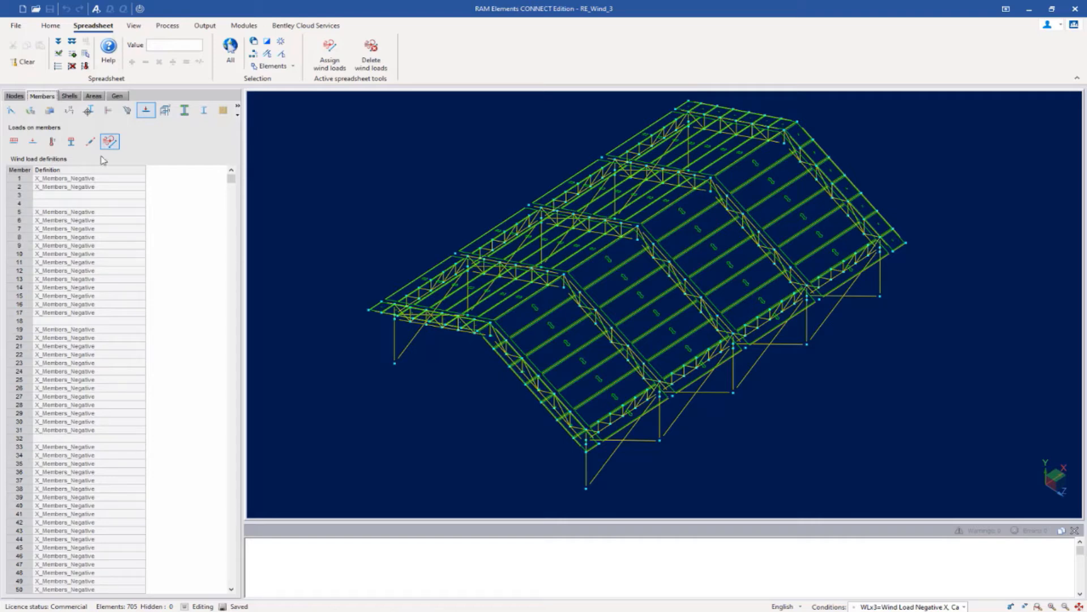
pyautogui.click(91, 96)
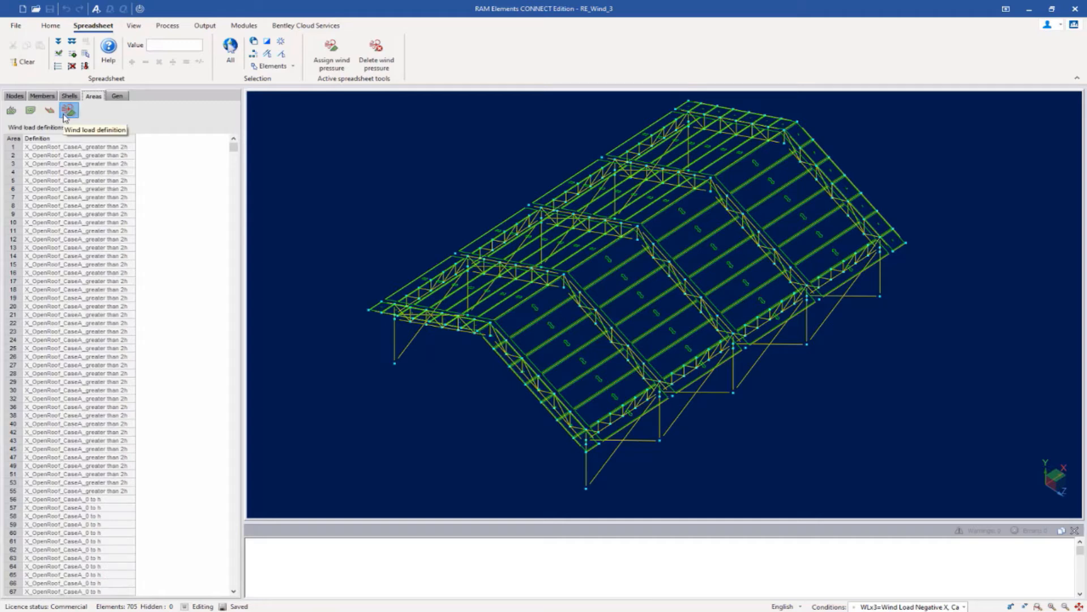
pyautogui.scroll(-4, 84, 198)
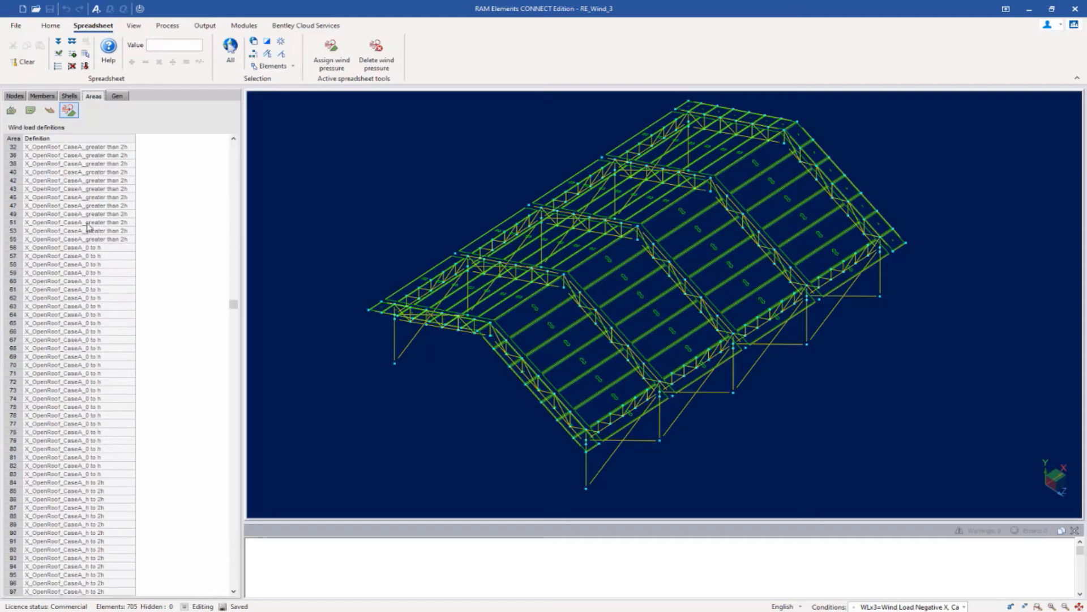
pyautogui.scroll(-9, 88, 227)
pyautogui.scroll(7, 88, 228)
pyautogui.scroll(6, 88, 228)
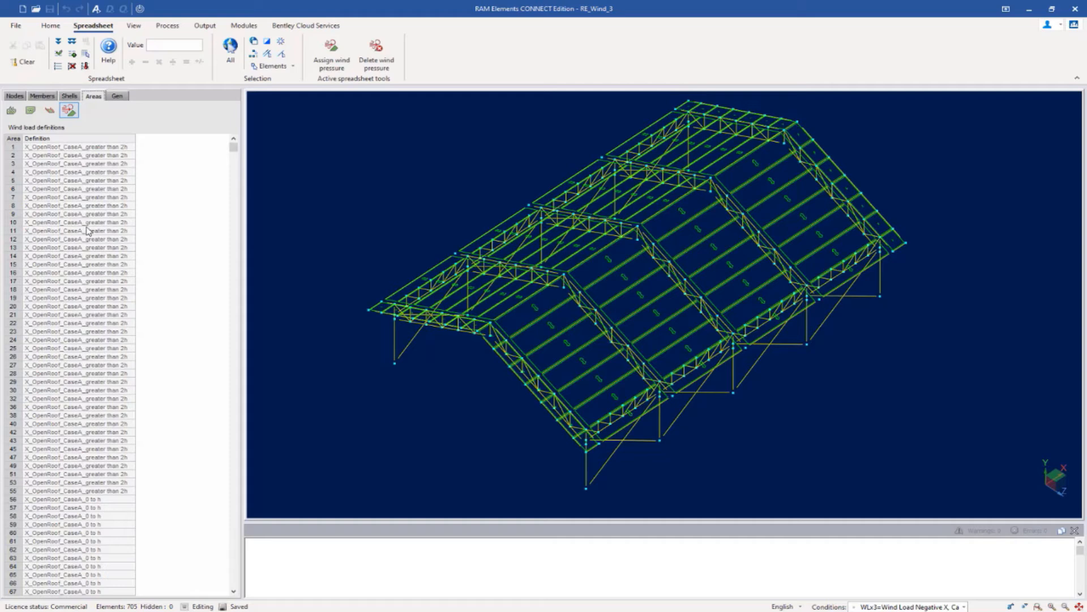
# - Select area 1's wind Definition cell, then switch to the Output ribbon
pyautogui.click(71, 147)
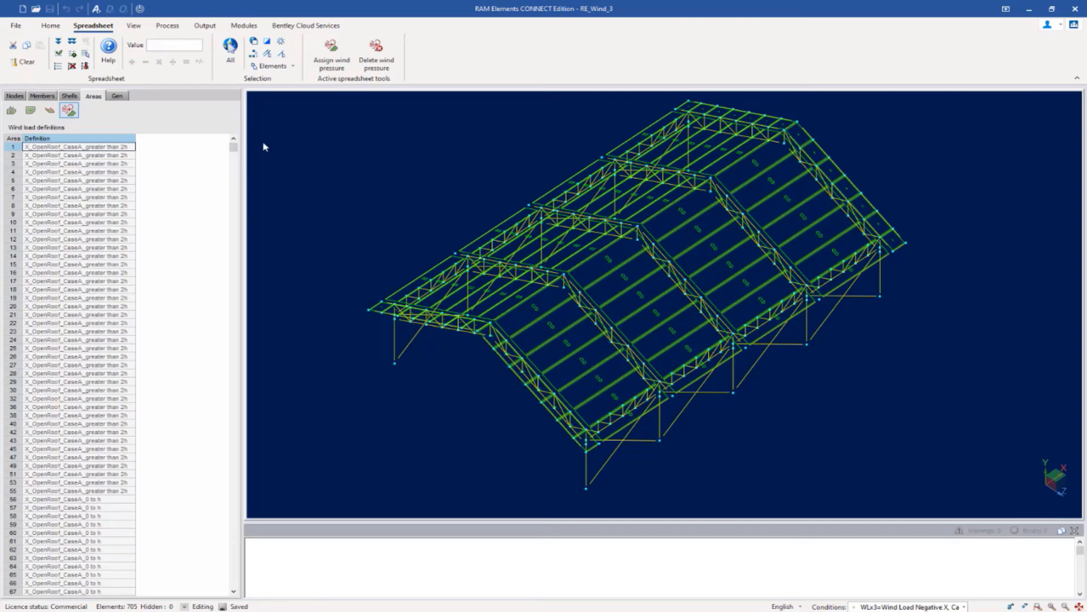
pyautogui.click(205, 27)
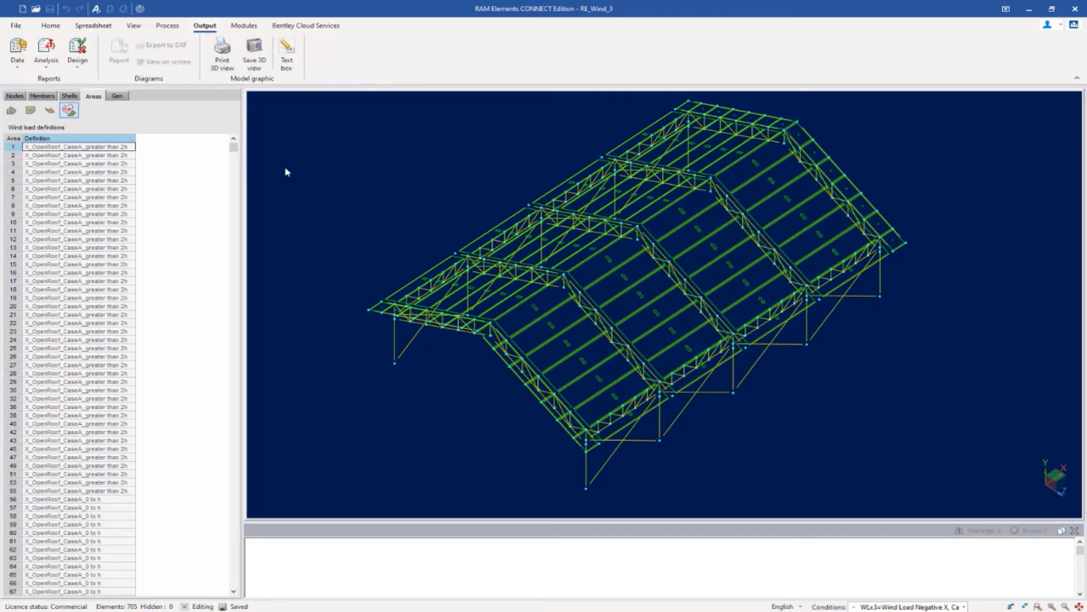
# - Choose Data > Loads... on the Output tab to open Print load data
pyautogui.click(47, 62)
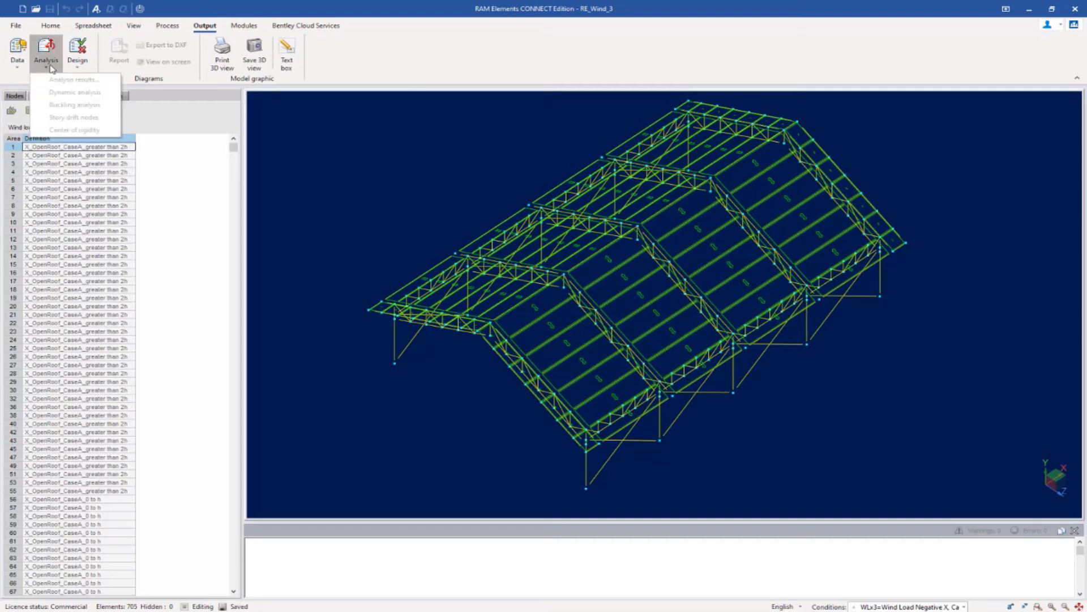
pyautogui.click(19, 67)
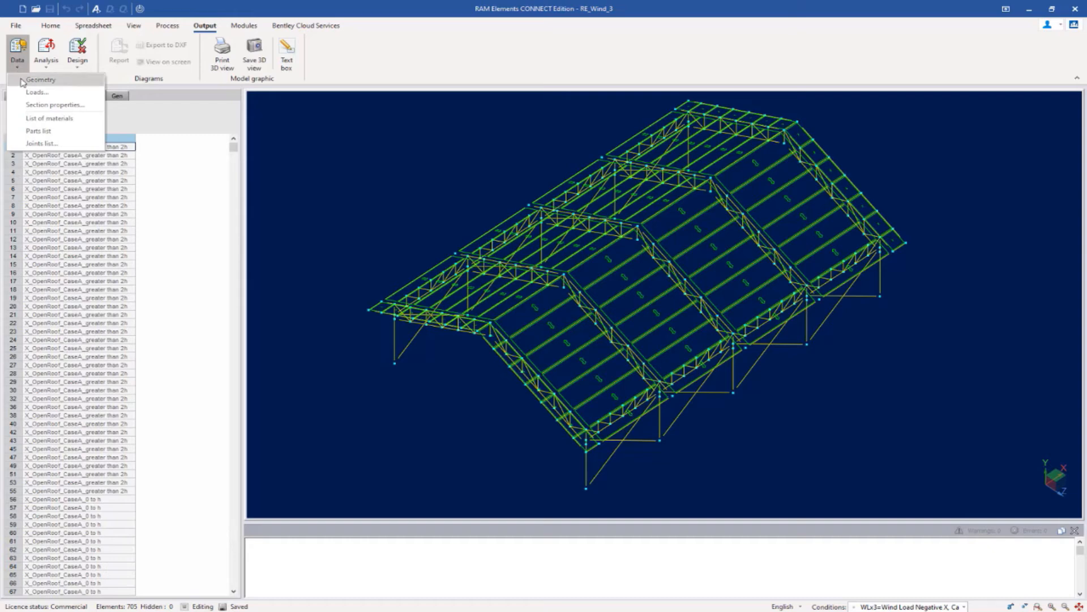
pyautogui.click(35, 92)
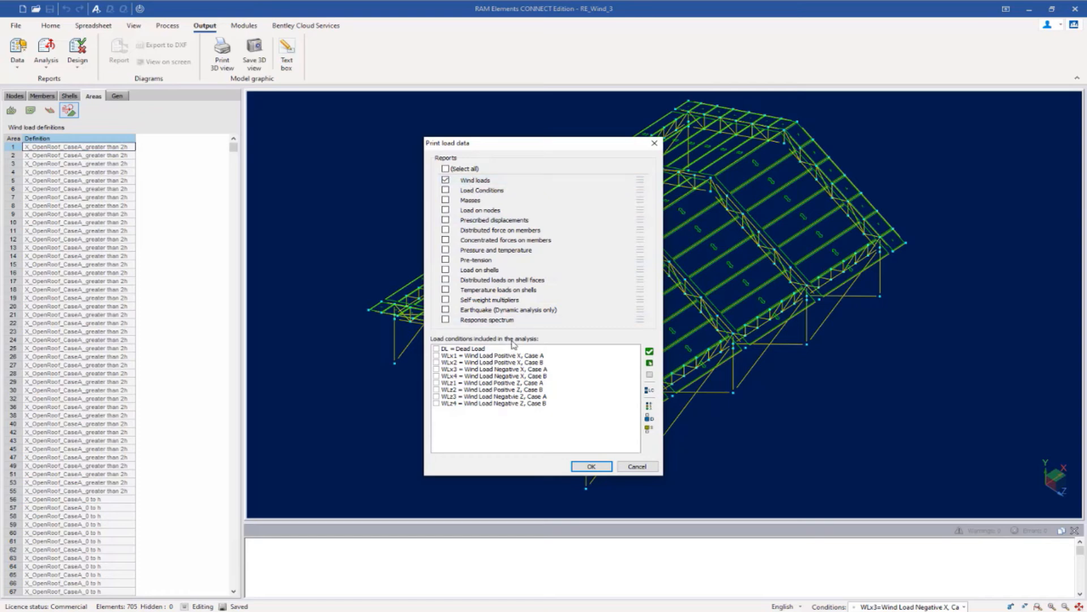
# - Tick WLx3 Wind Load Negative X, Case A and generate the load data report
pyautogui.click(437, 370)
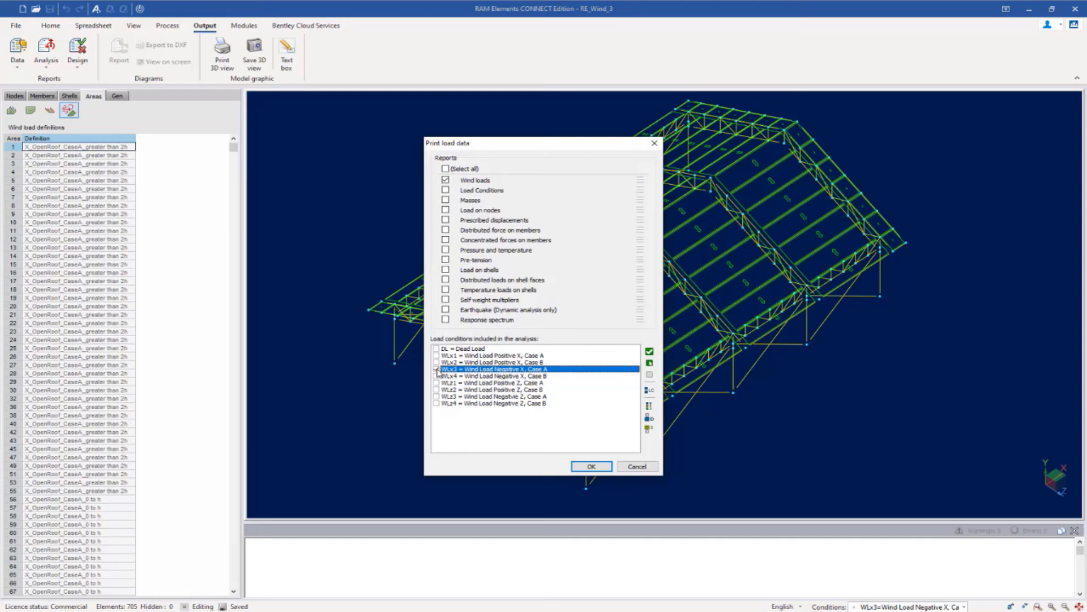
pyautogui.click(600, 466)
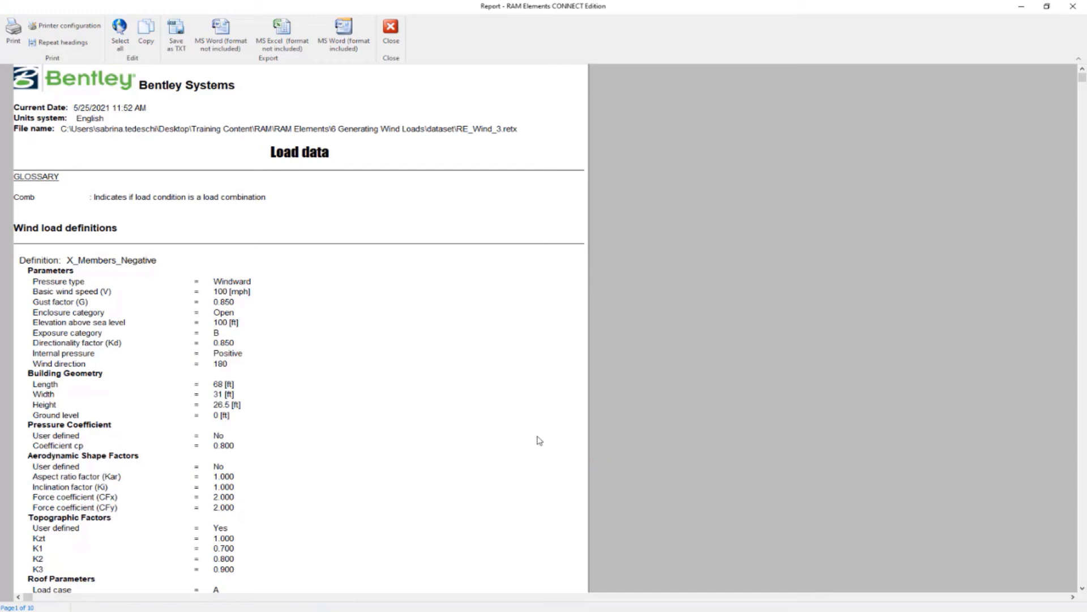
# - Scroll through the wind definitions, Area wind loads and Member wind loads, then close the report
pyautogui.scroll(-3, 441, 377)
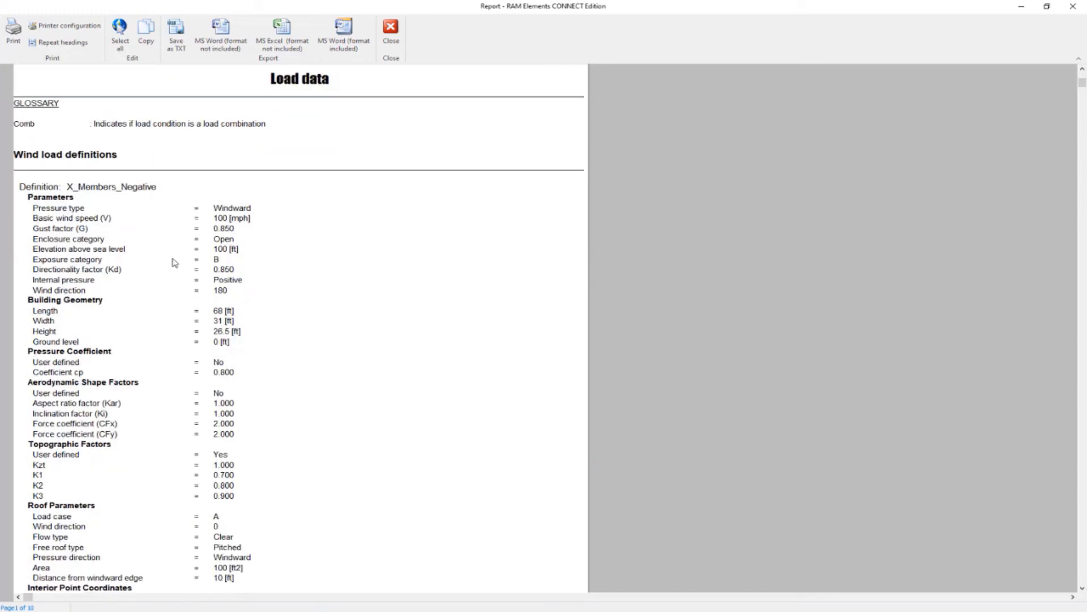
pyautogui.scroll(-6, 340, 308)
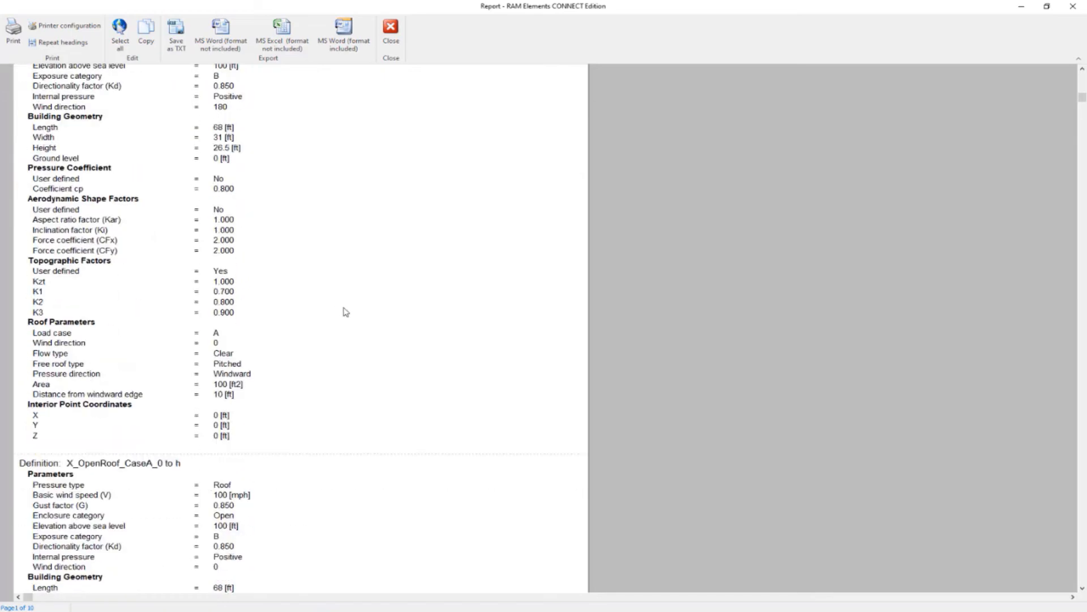
pyautogui.scroll(-6, 346, 311)
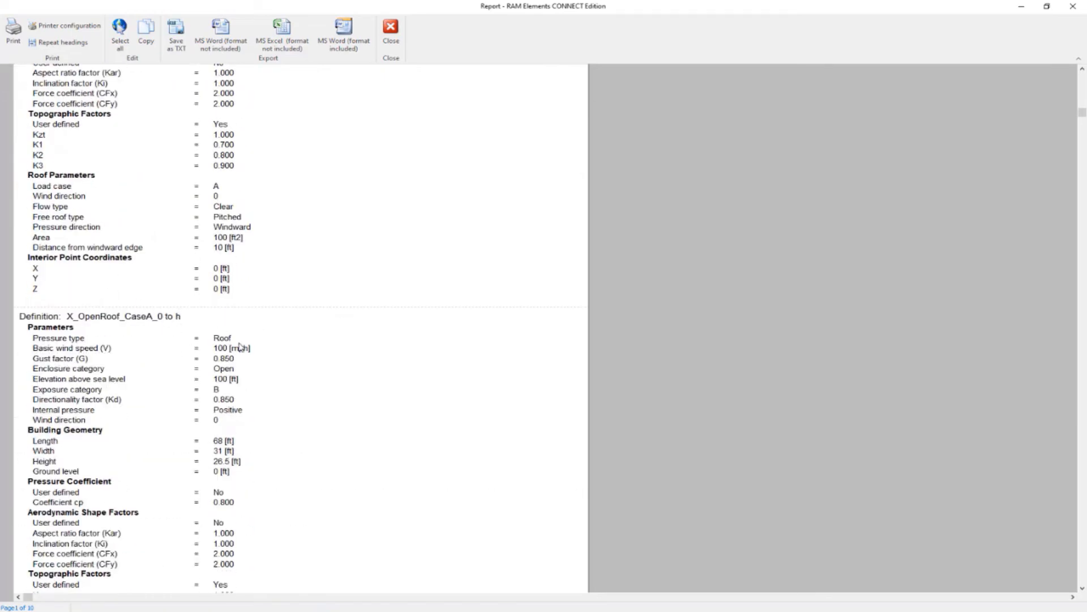
pyautogui.scroll(-4, 242, 347)
pyautogui.scroll(-3, 241, 369)
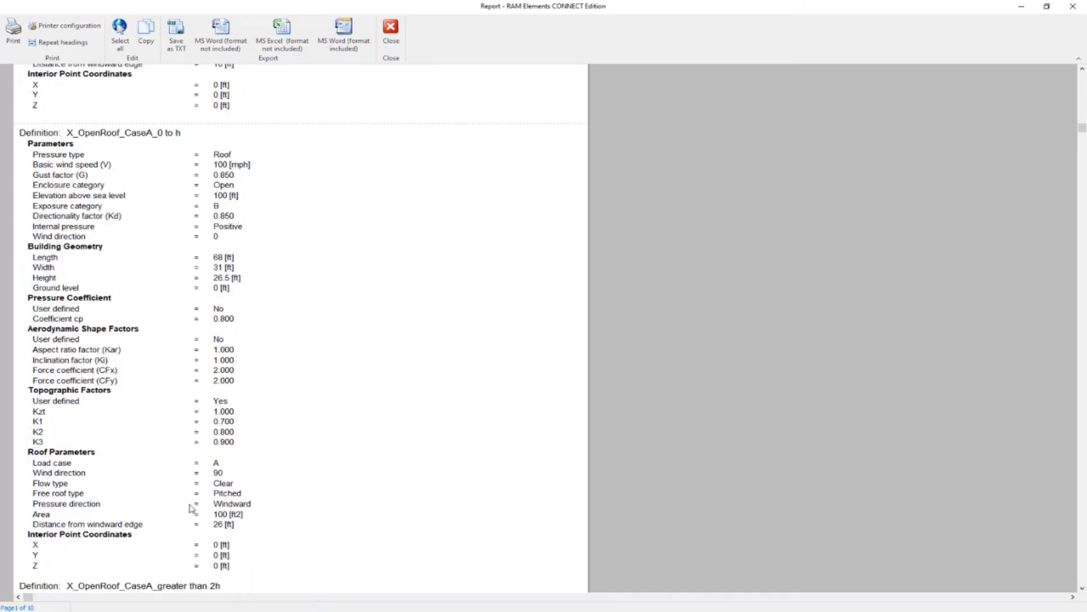
pyautogui.scroll(-15, 311, 437)
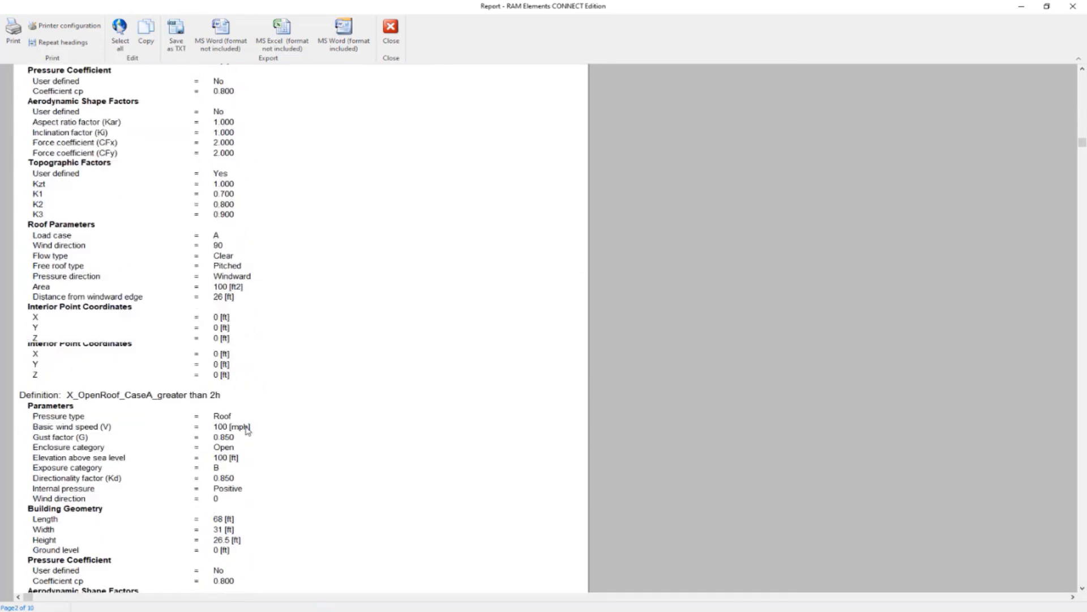
pyautogui.scroll(-18, 247, 446)
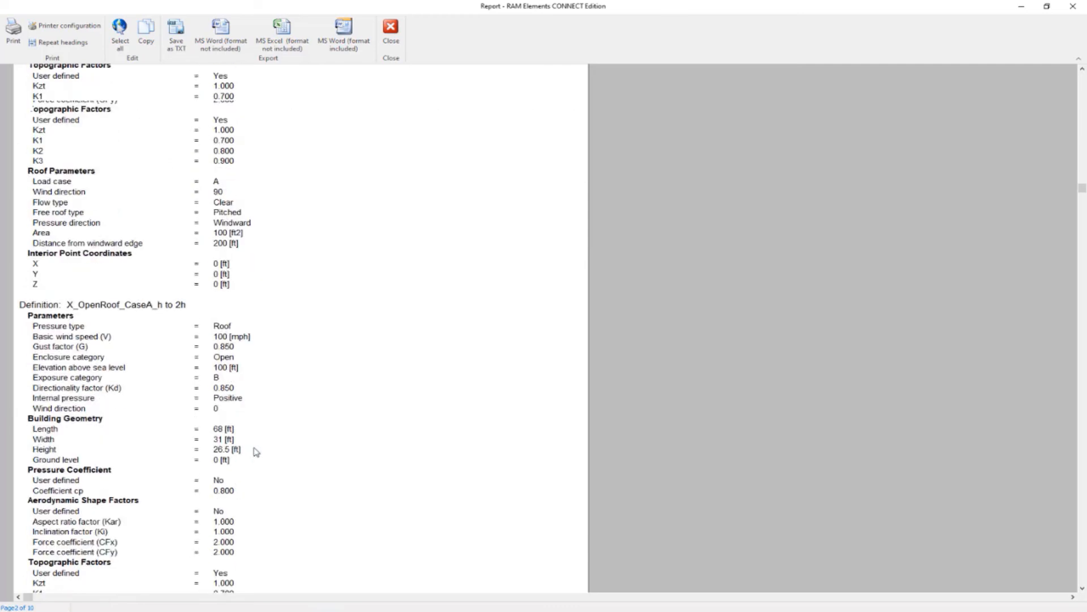
pyautogui.scroll(-18, 258, 452)
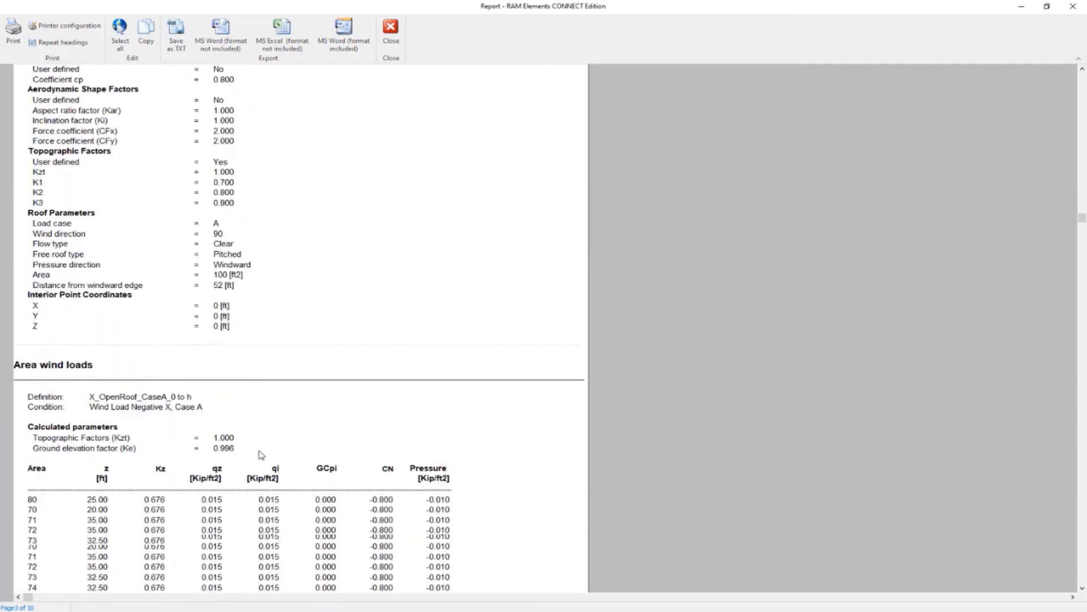
pyautogui.scroll(-3, 260, 453)
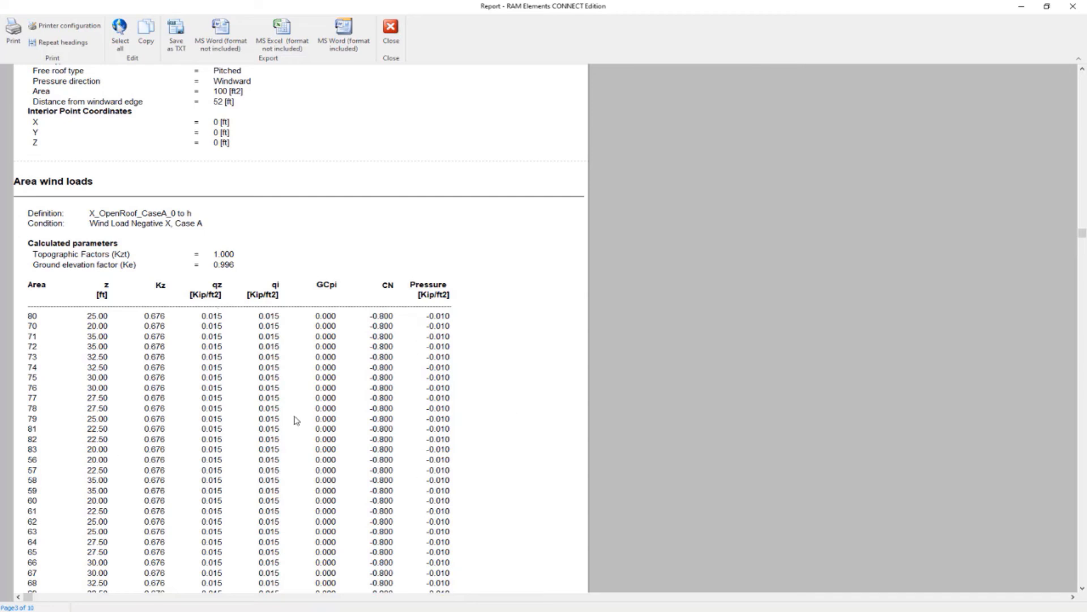
pyautogui.scroll(-5, 509, 383)
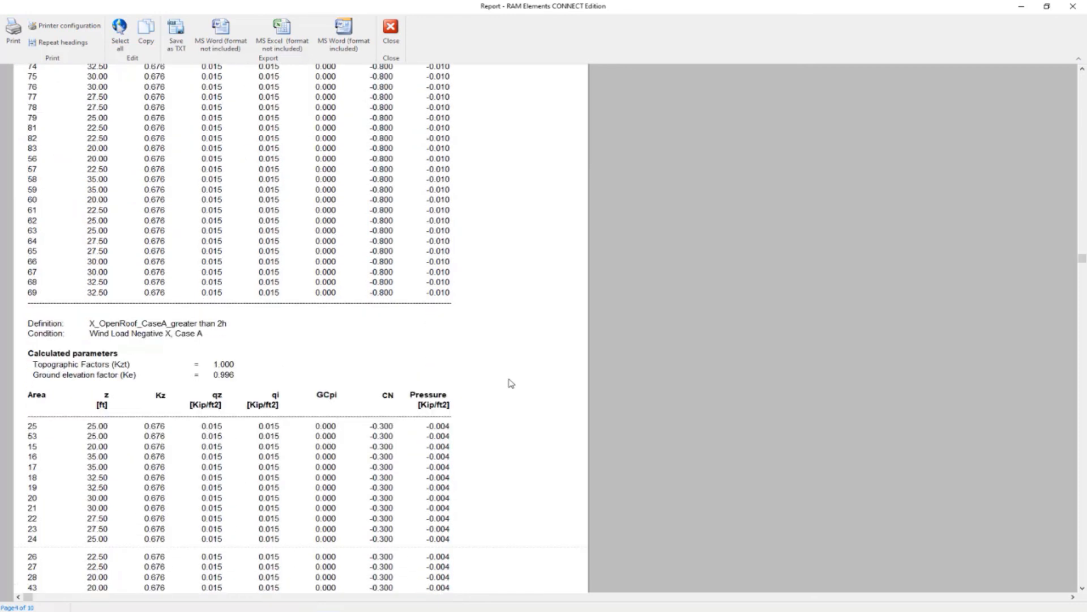
pyautogui.scroll(-4, 511, 385)
pyautogui.scroll(-6, 510, 390)
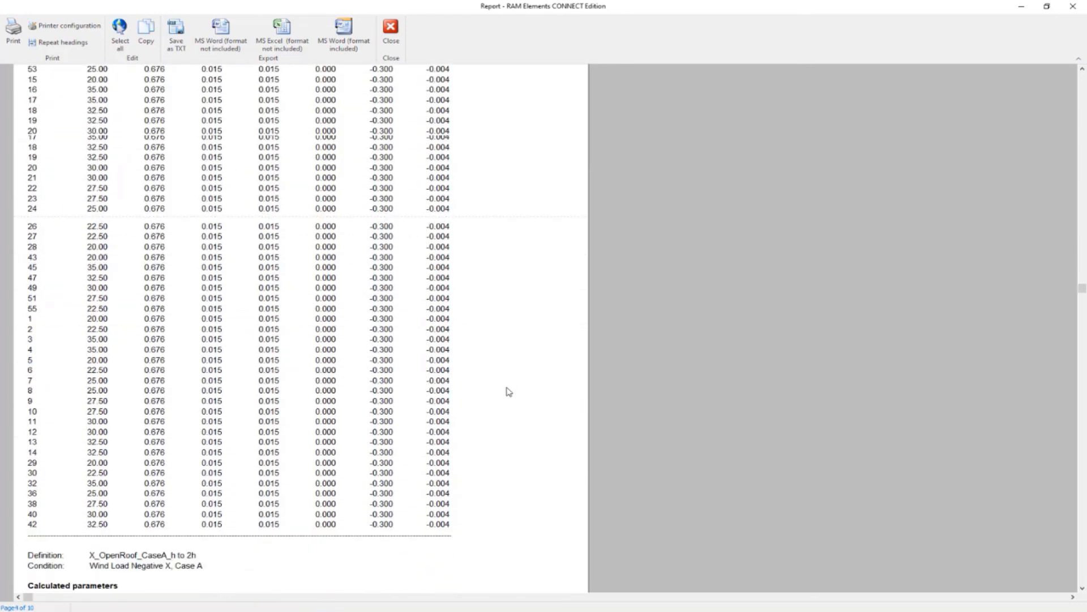
pyautogui.scroll(-5, 507, 396)
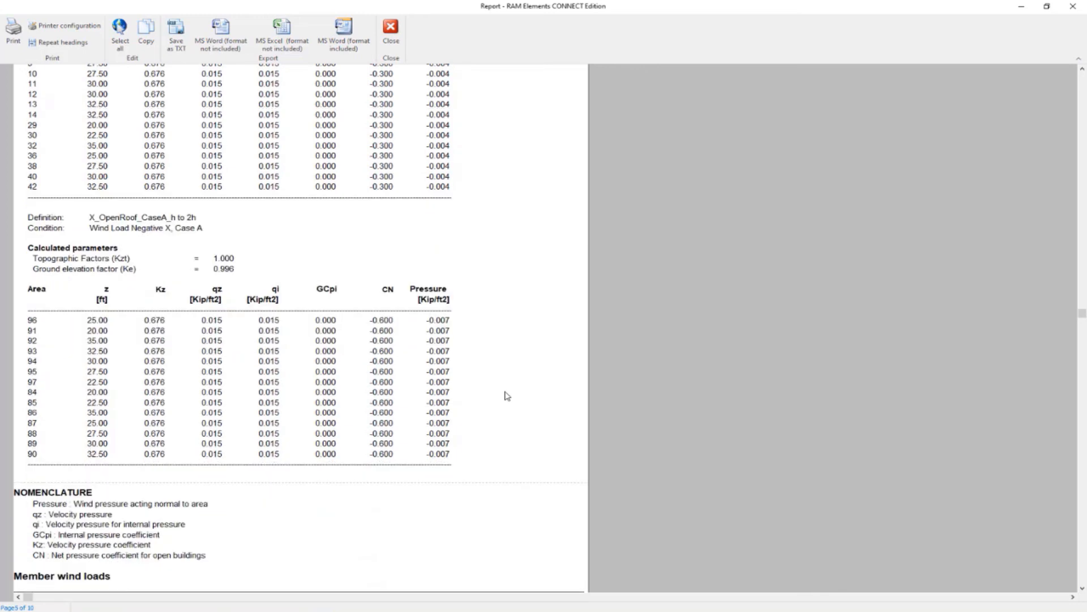
pyautogui.scroll(-3, 504, 396)
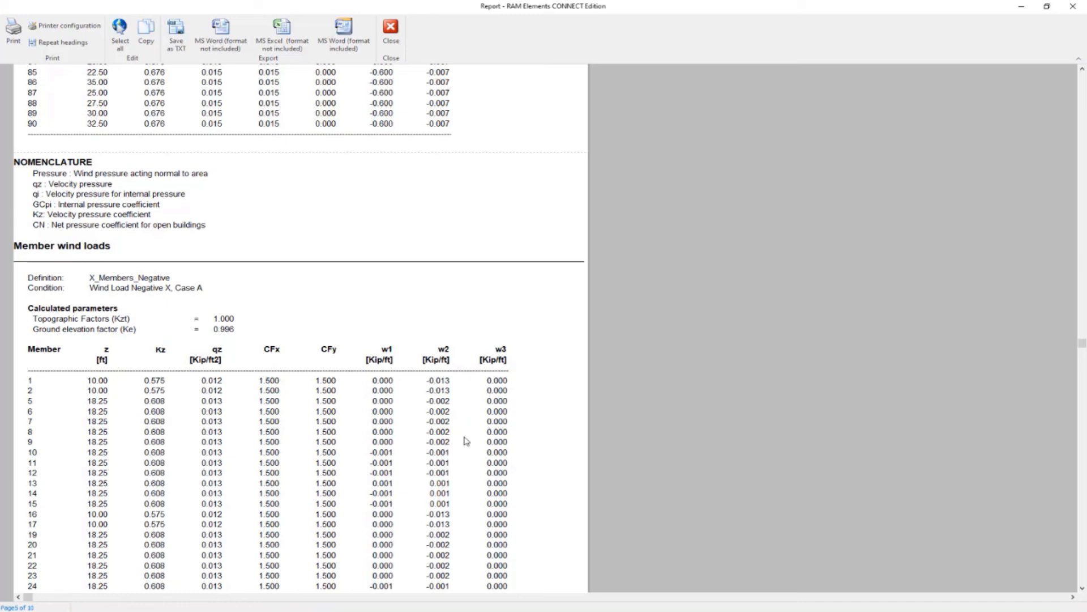
pyautogui.click(397, 36)
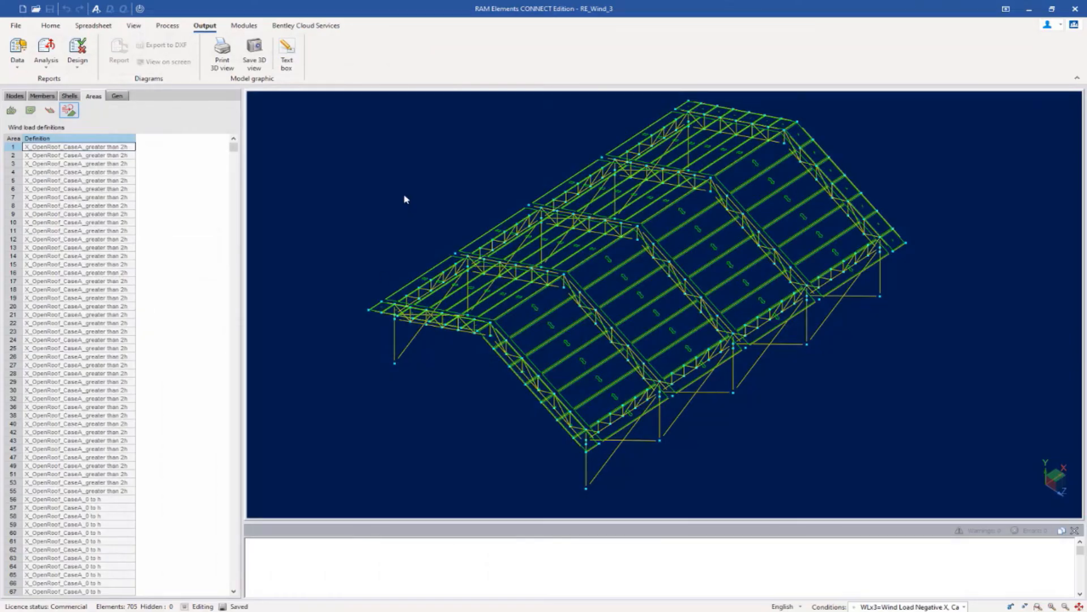